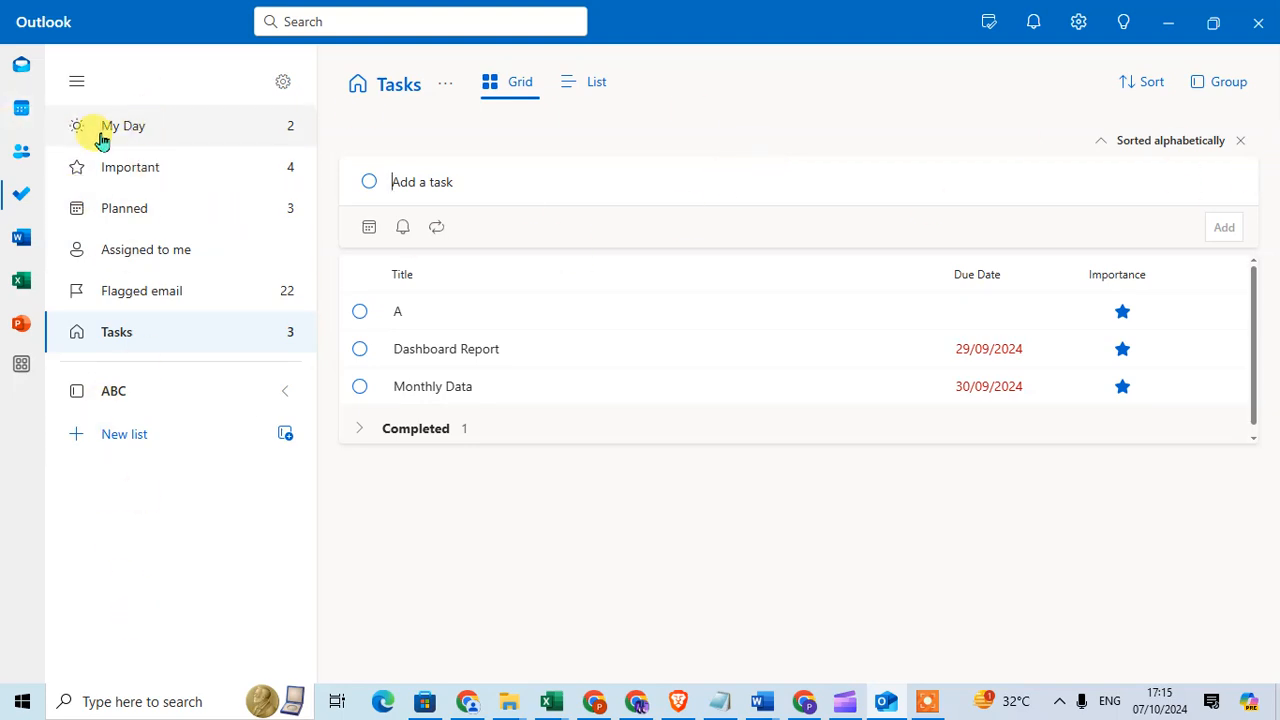
# Add the suggested tasks Monthly Dashboard Report and Help me - My Marketplace not working to My Day
pyautogui.click(160, 134)
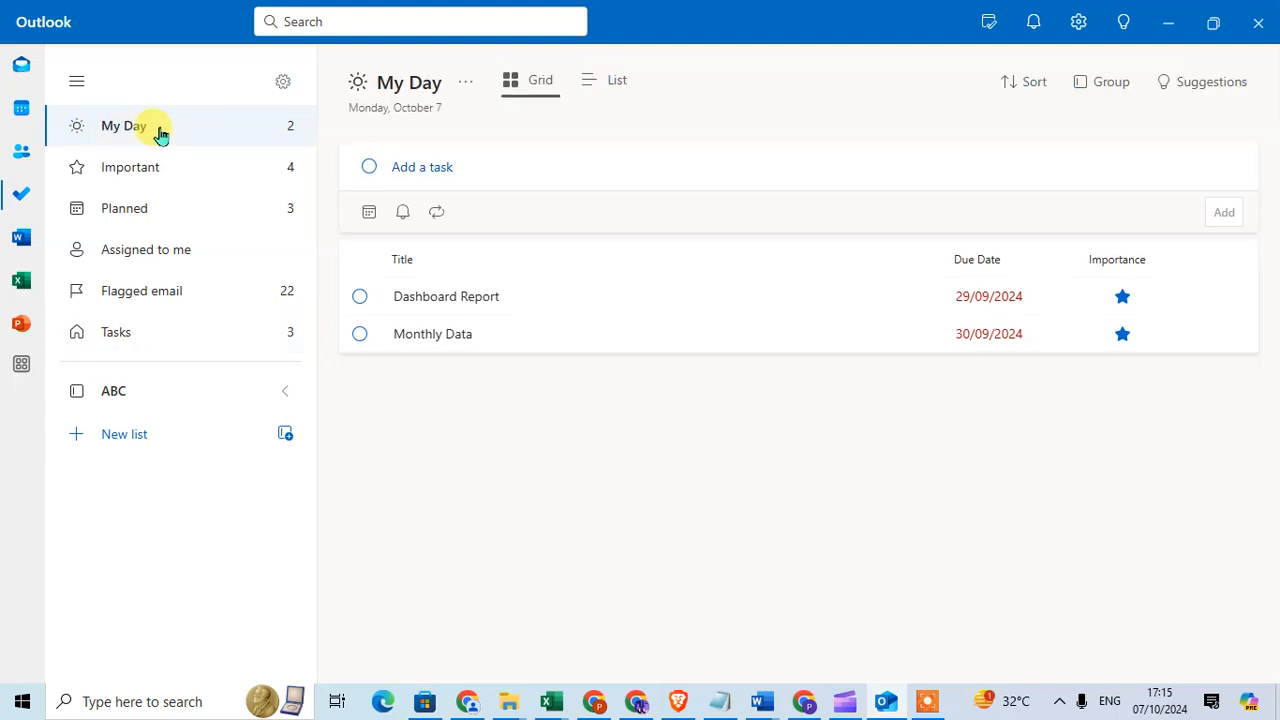
pyautogui.click(1214, 84)
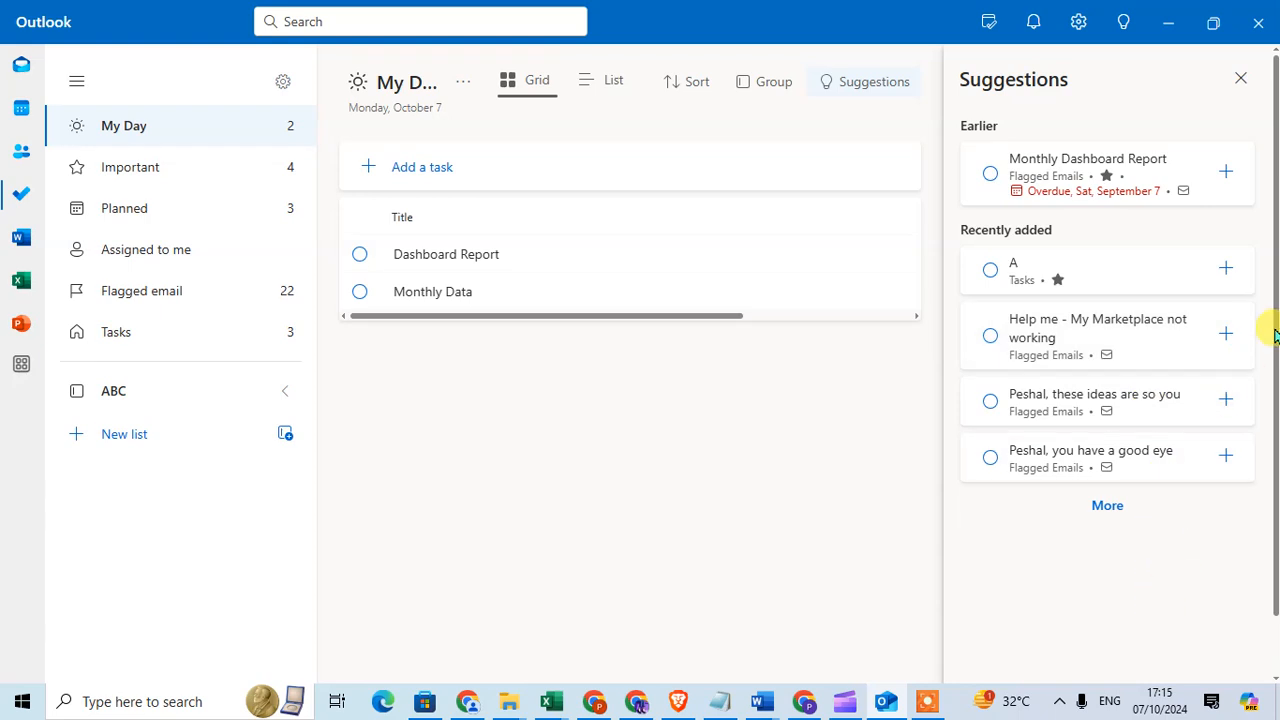
pyautogui.click(1225, 170)
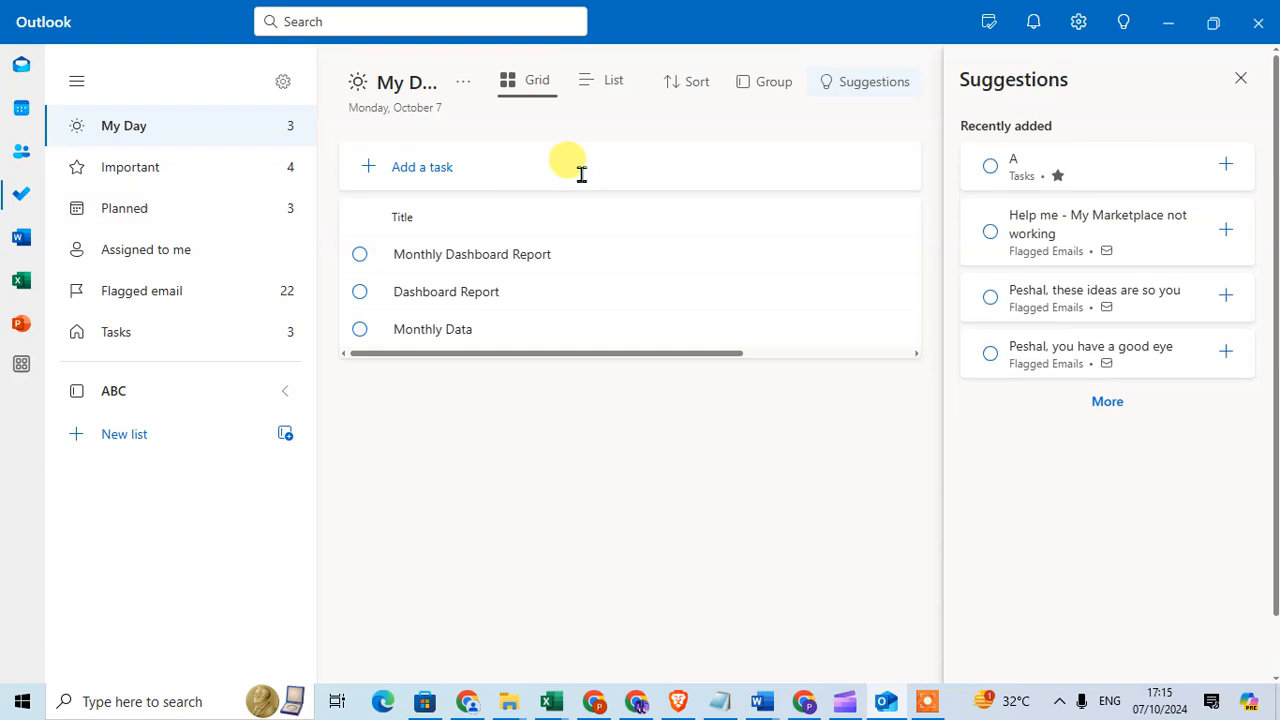
pyautogui.click(1224, 232)
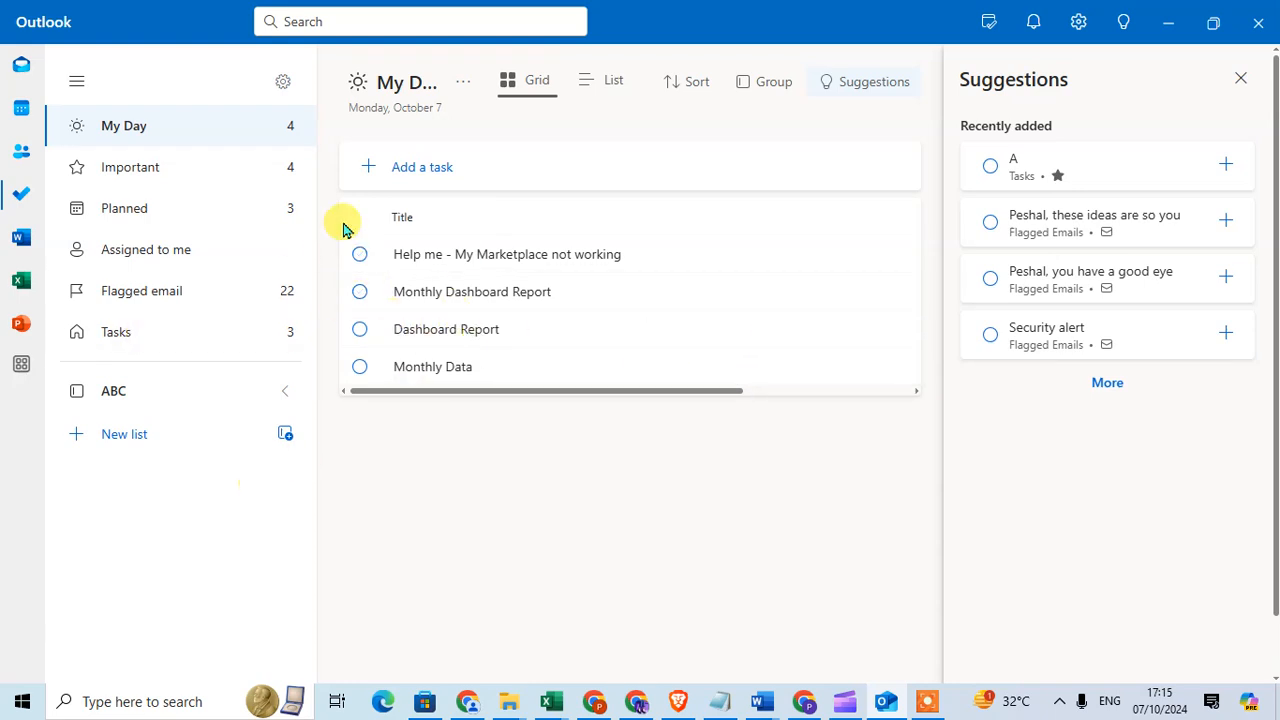
# Mark the task Help me - My Marketplace not working as complete and expand the completed tasks, leaving the suggestions closed
pyautogui.click(352, 257)
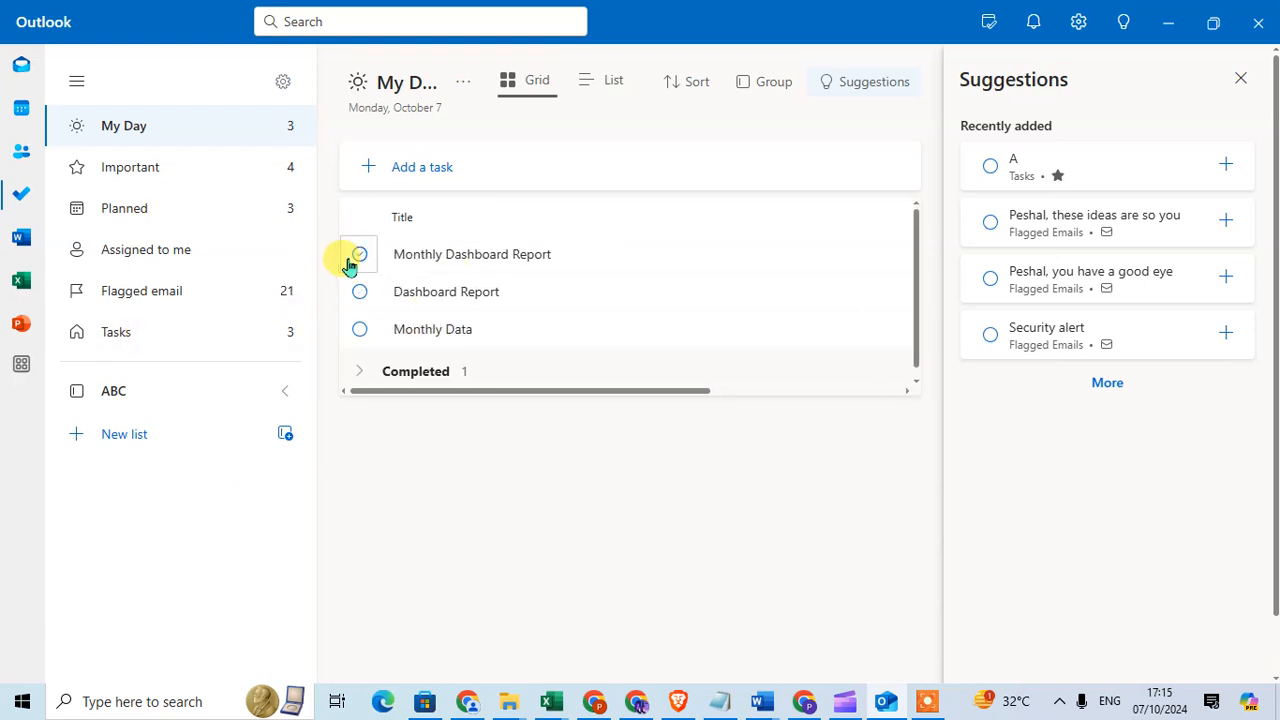
pyautogui.click(414, 371)
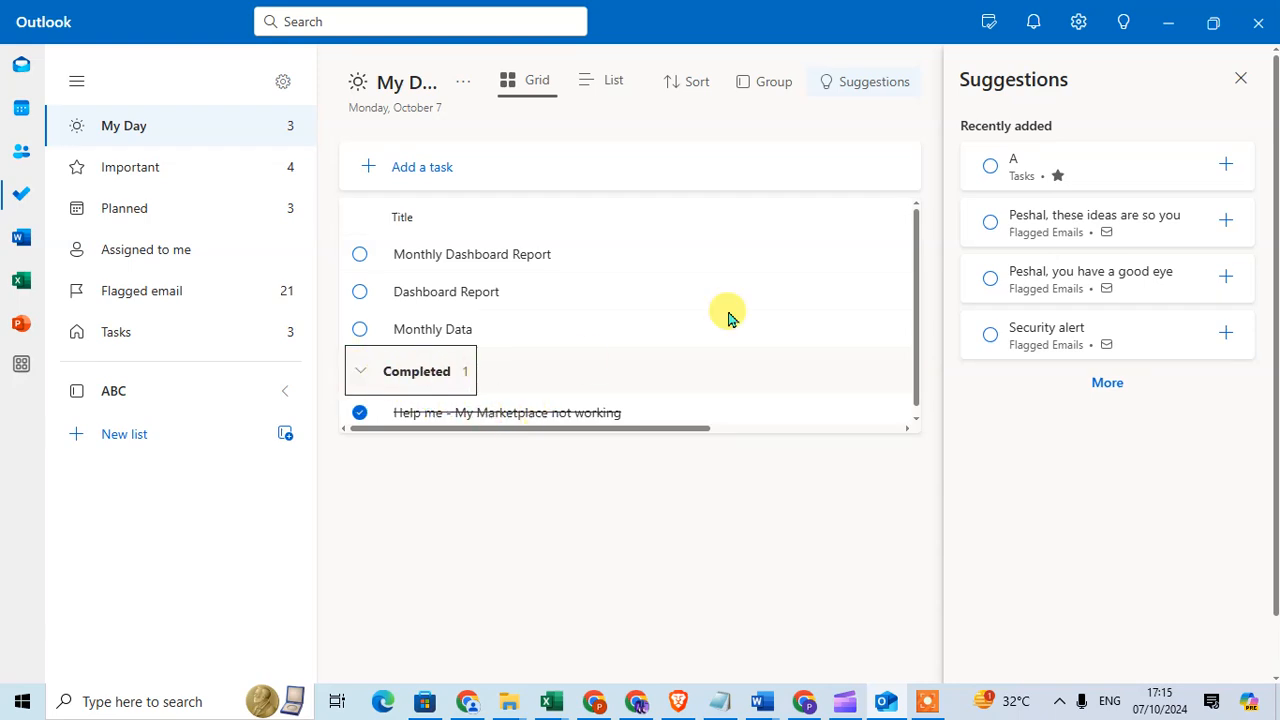
pyautogui.click(1242, 79)
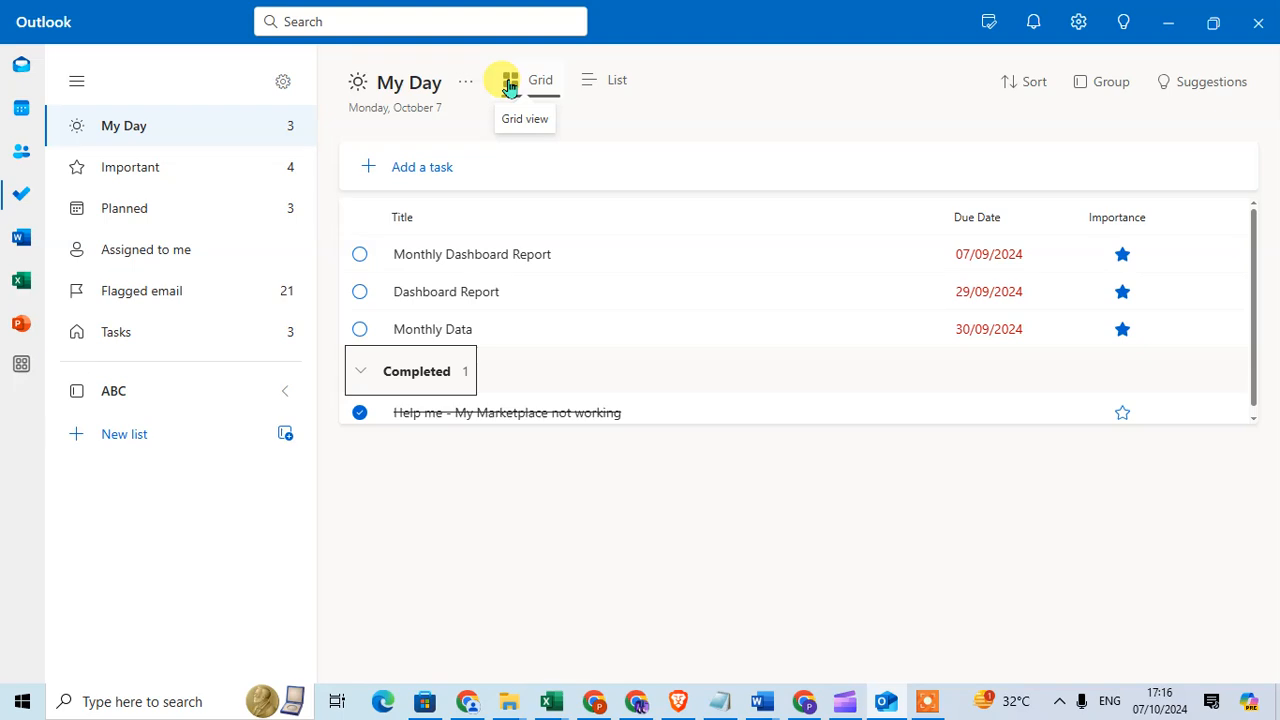
# Show My Day as a list and look at the due date choices for a new task without setting one
pyautogui.click(596, 86)
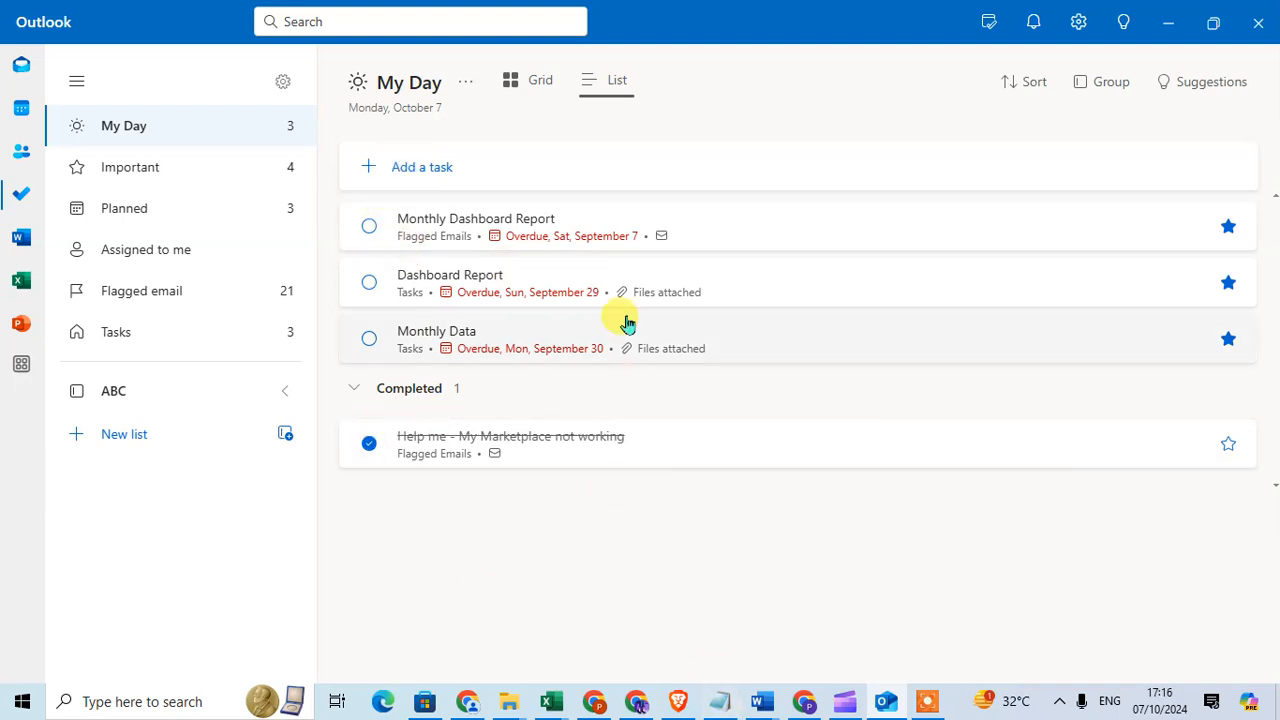
pyautogui.click(373, 170)
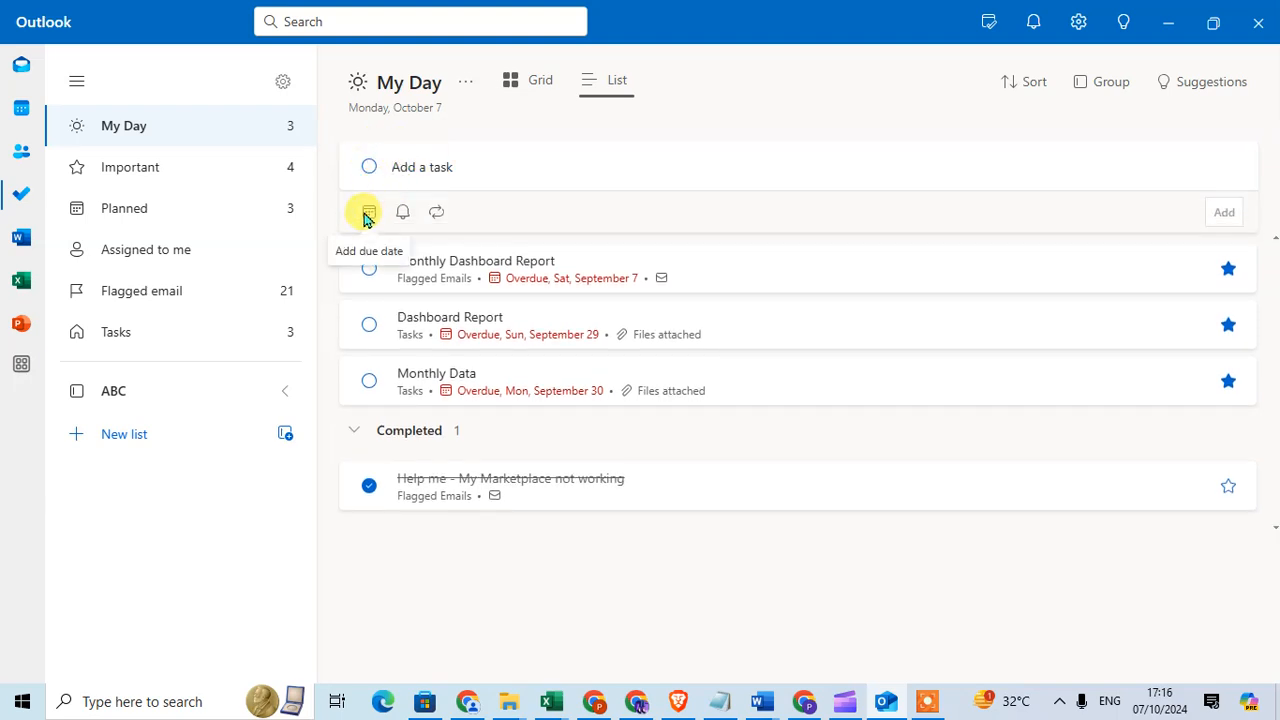
pyautogui.click(369, 214)
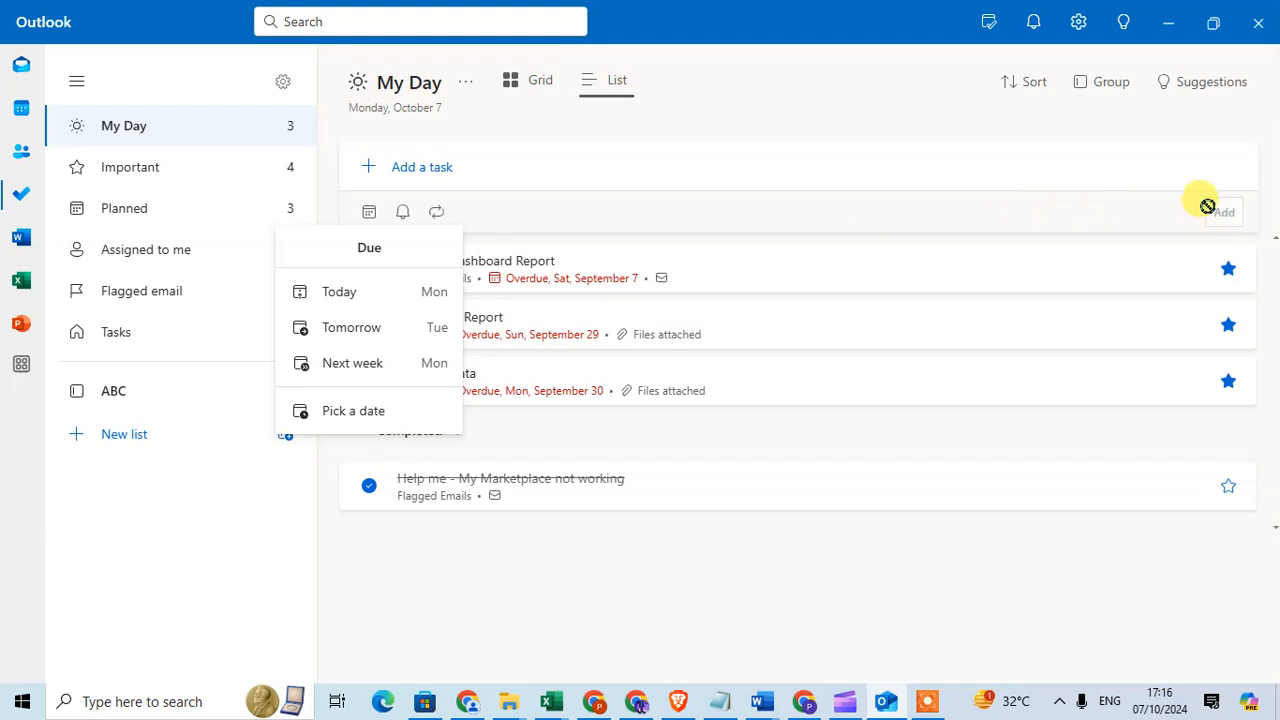
pyautogui.click(648, 216)
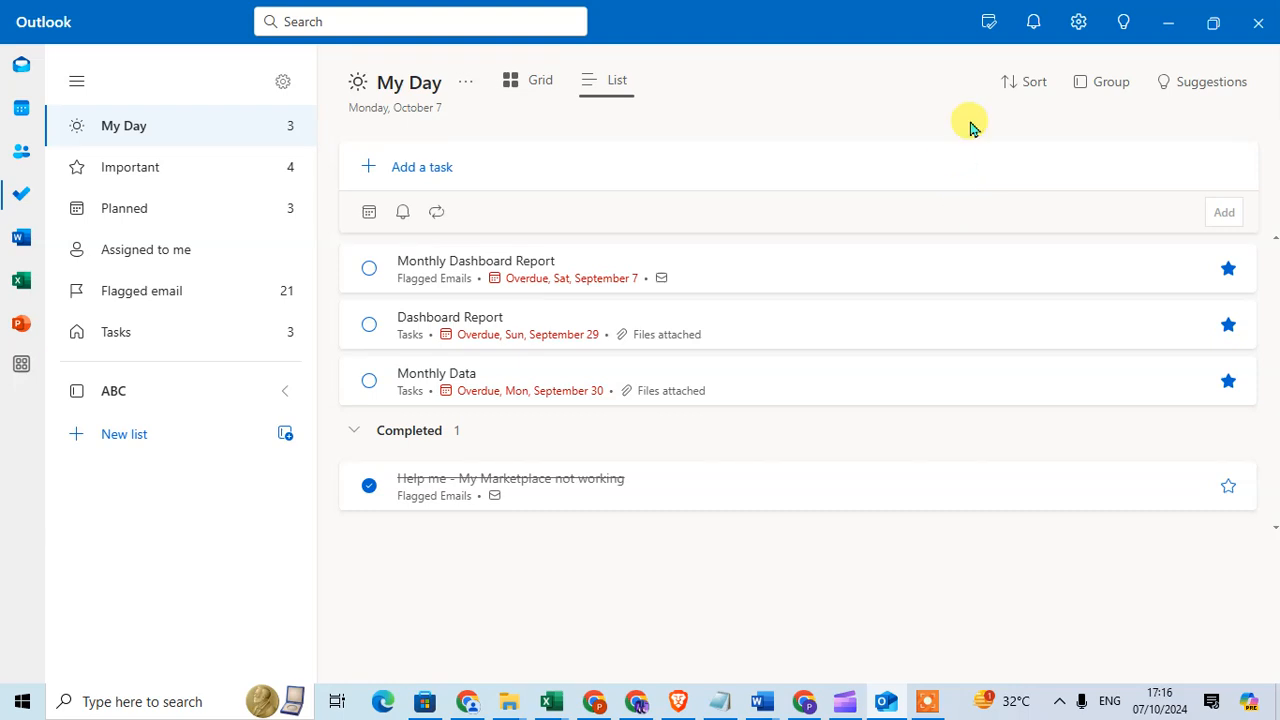
# Look through the Important, Planned, Assigned to me and Flagged email lists, ending on the Tasks list
pyautogui.click(191, 177)
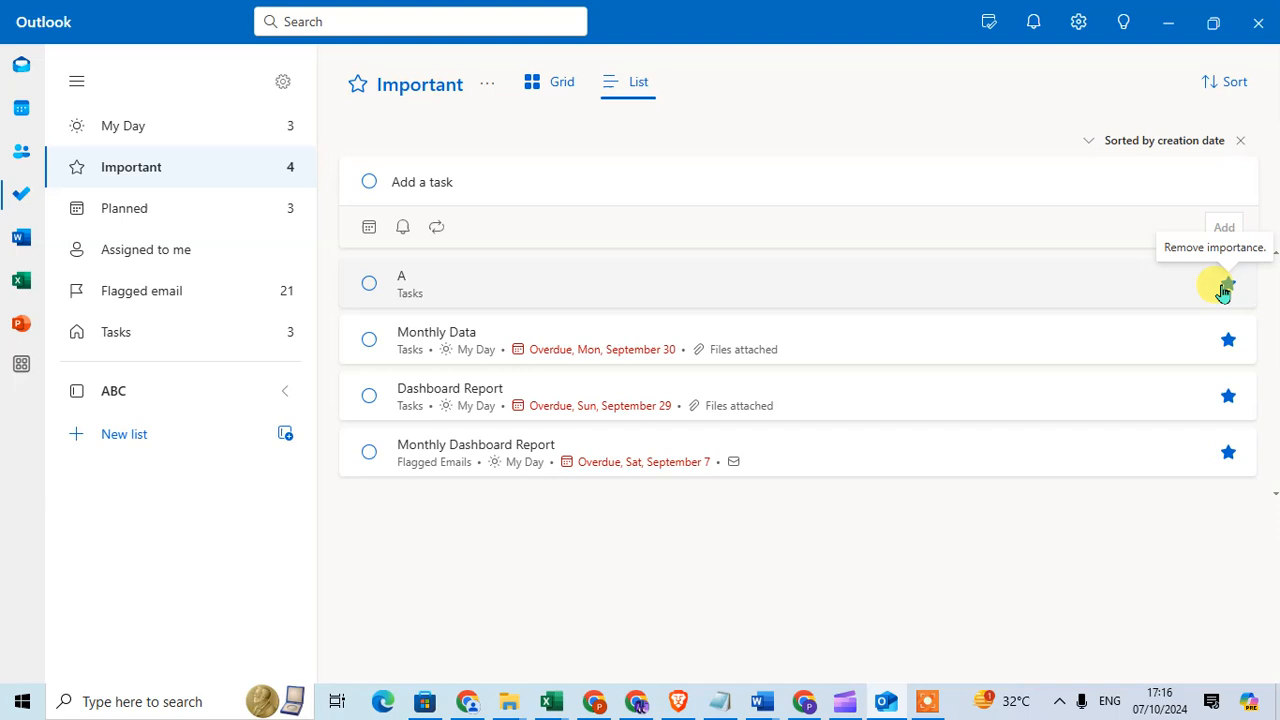
pyautogui.click(215, 212)
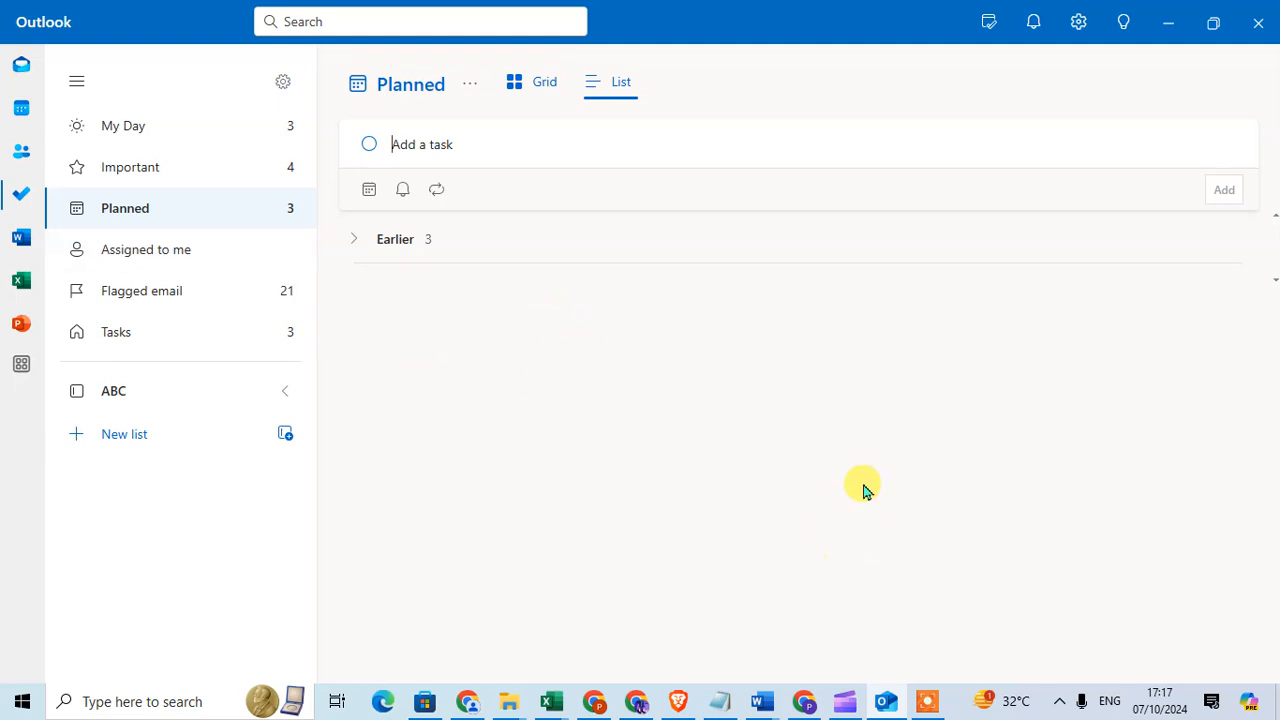
pyautogui.click(166, 260)
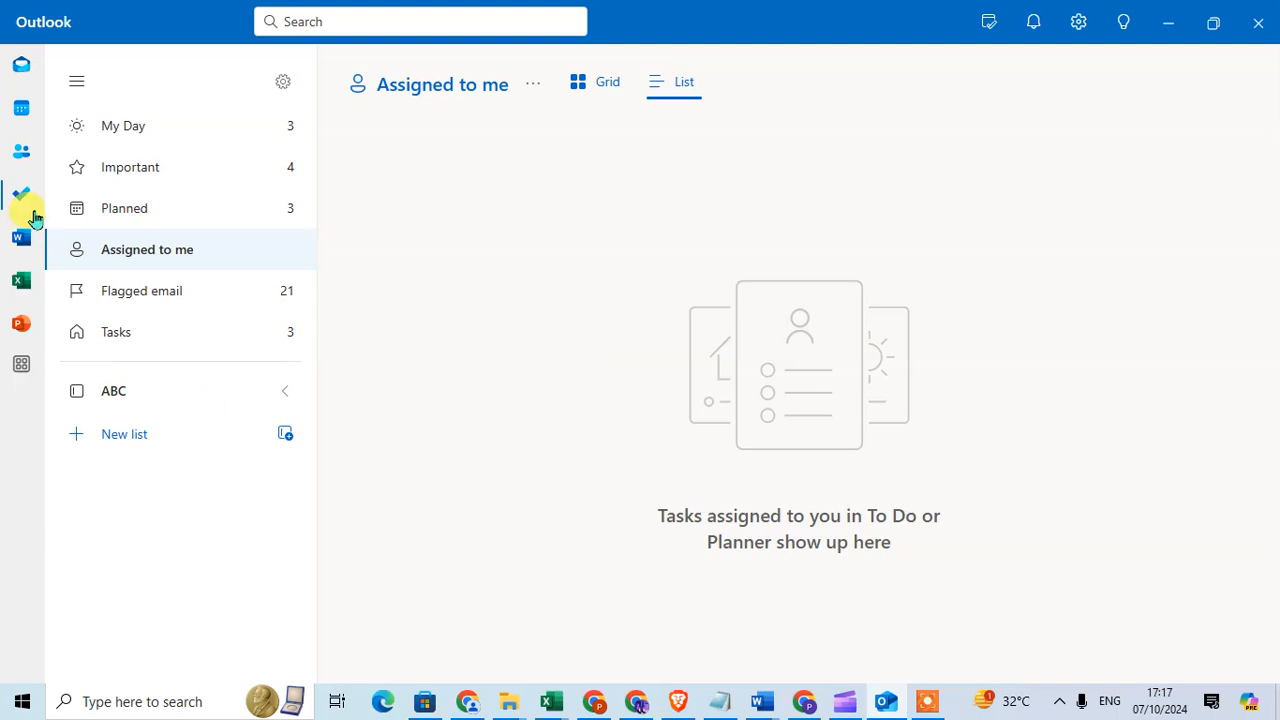
pyautogui.click(181, 295)
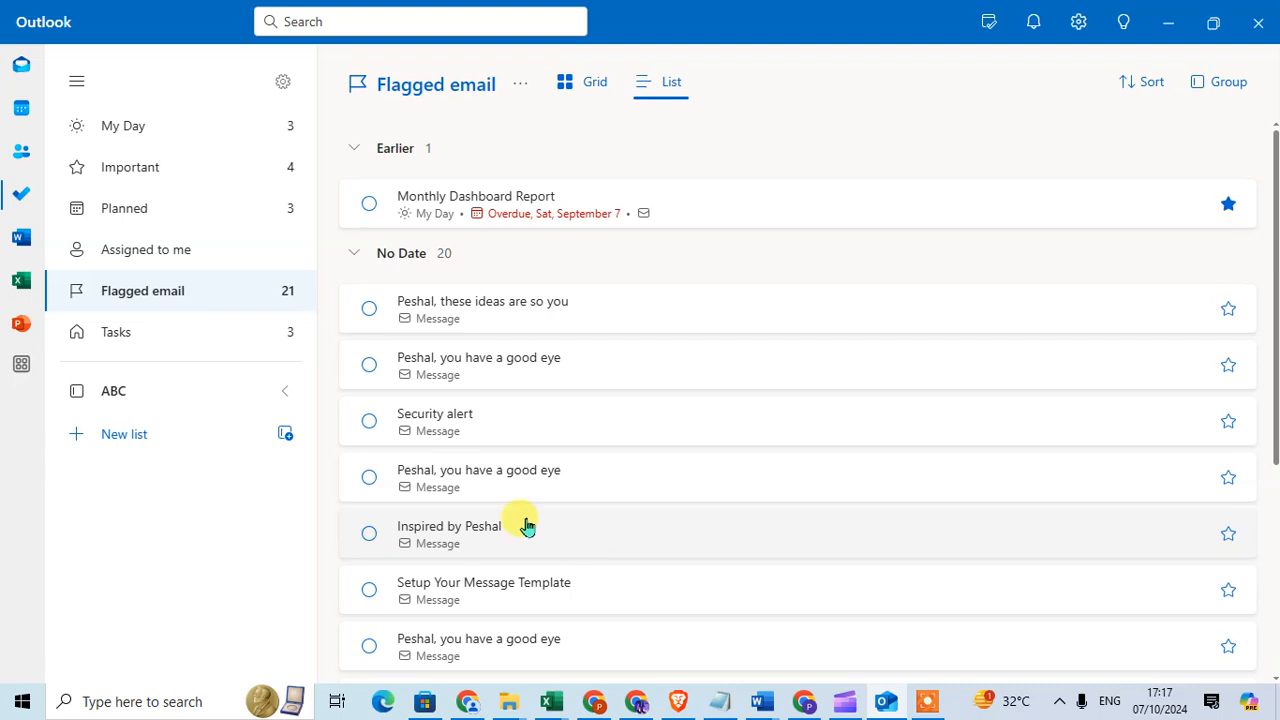
pyautogui.click(92, 322)
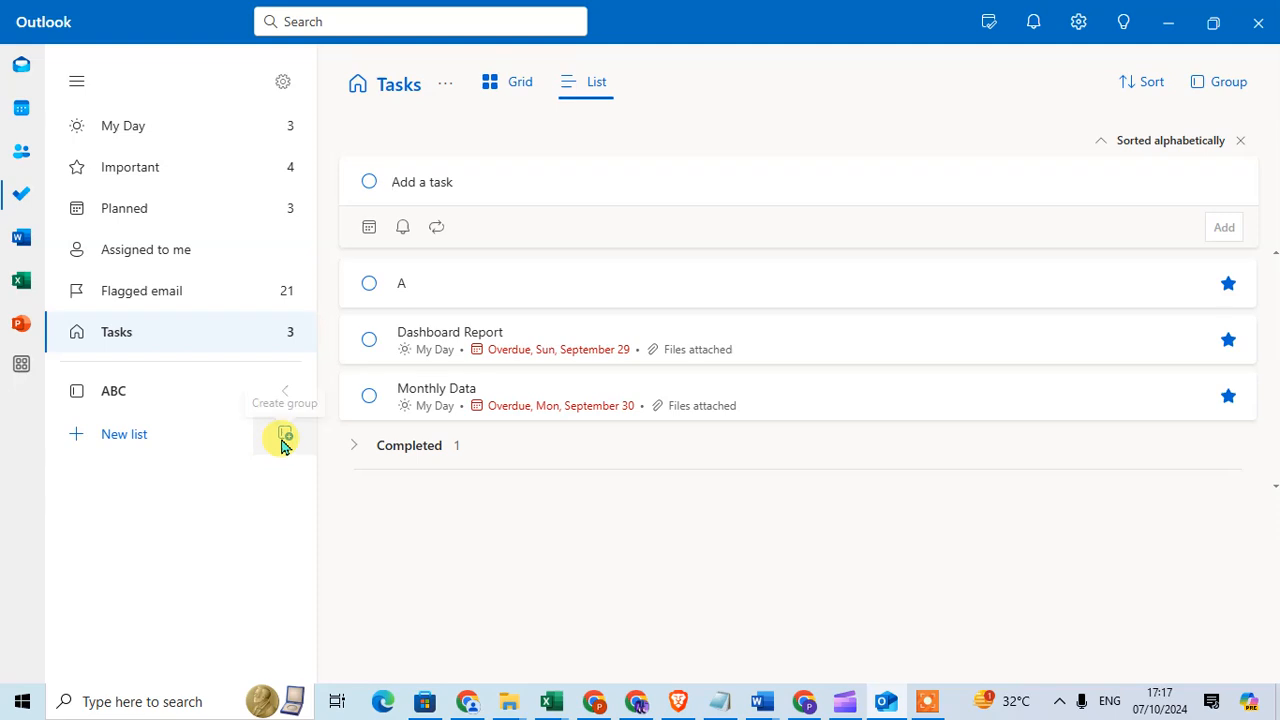
# Create a list group named AA and leave both the ABC and AA groups collapsed
pyautogui.click(284, 437)
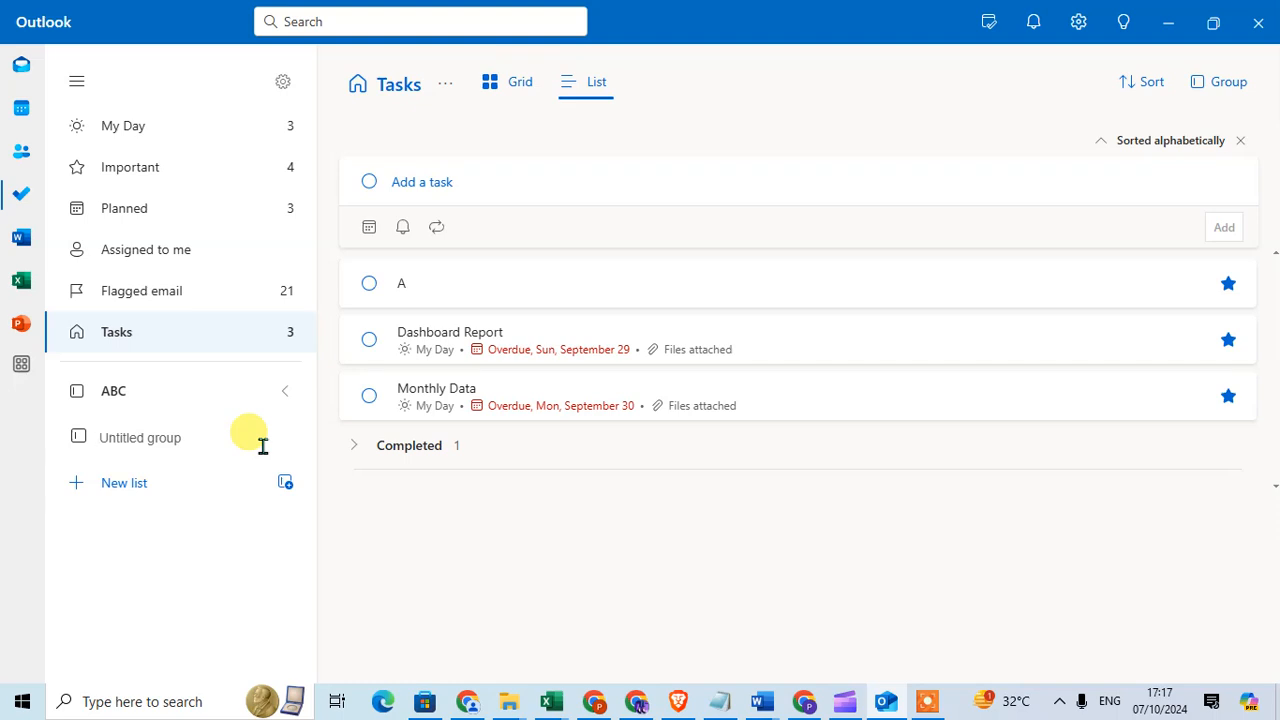
pyautogui.write('AA')
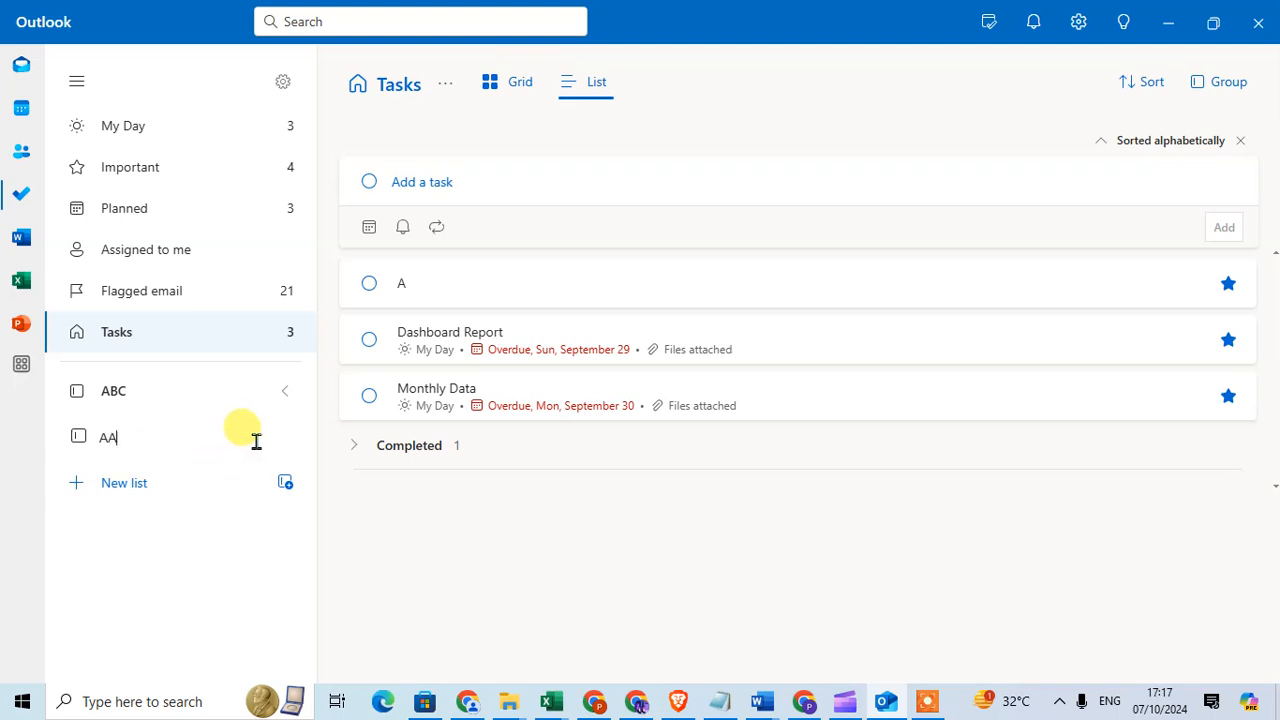
pyautogui.press('Return')
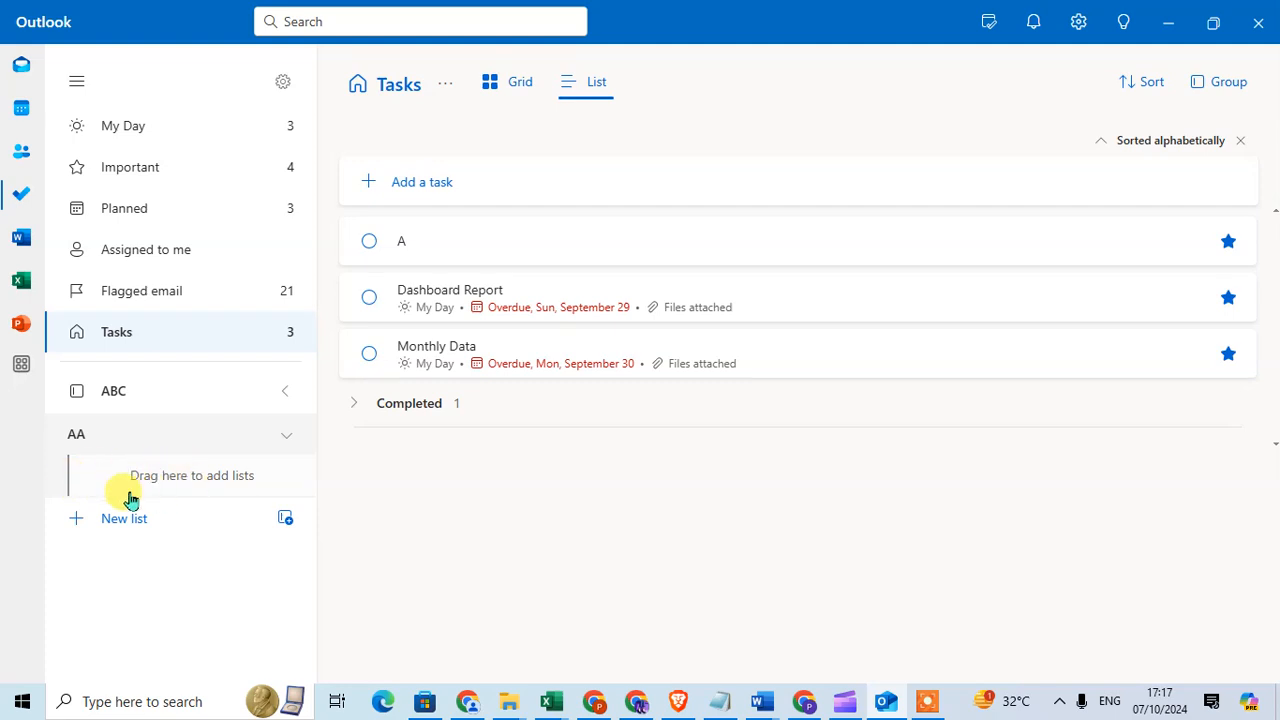
pyautogui.click(265, 400)
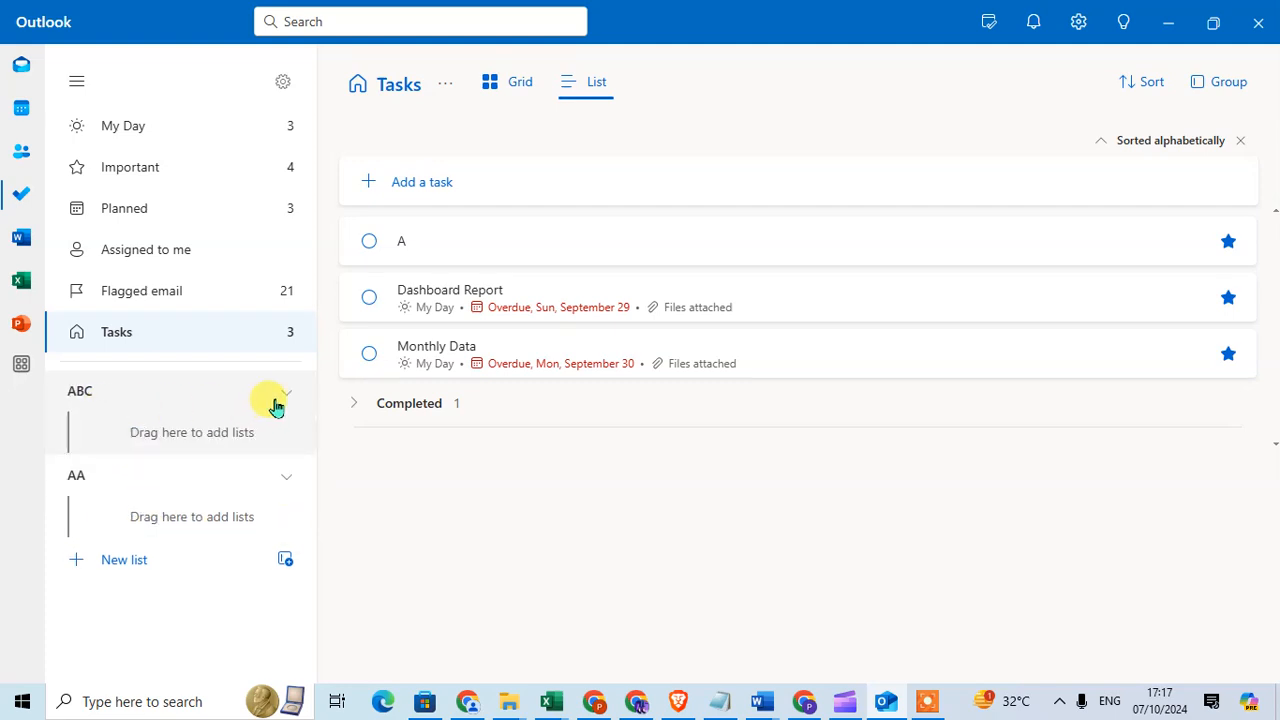
pyautogui.click(282, 400)
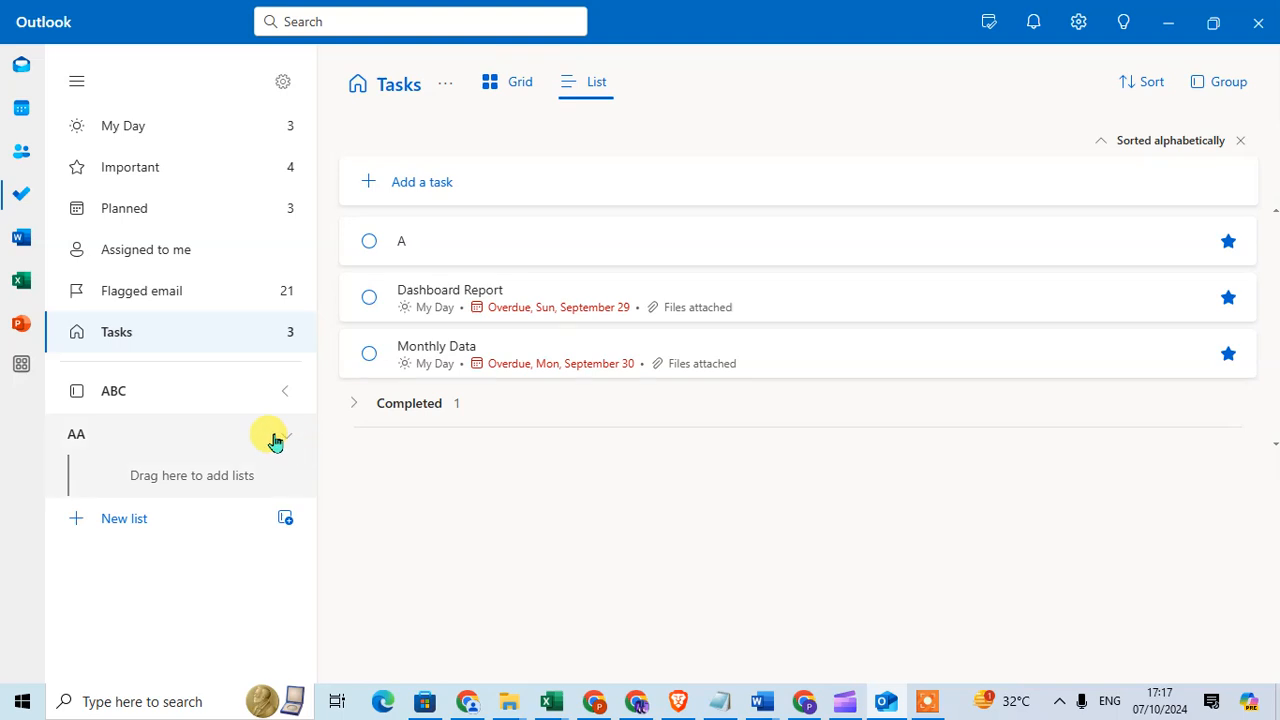
pyautogui.click(272, 436)
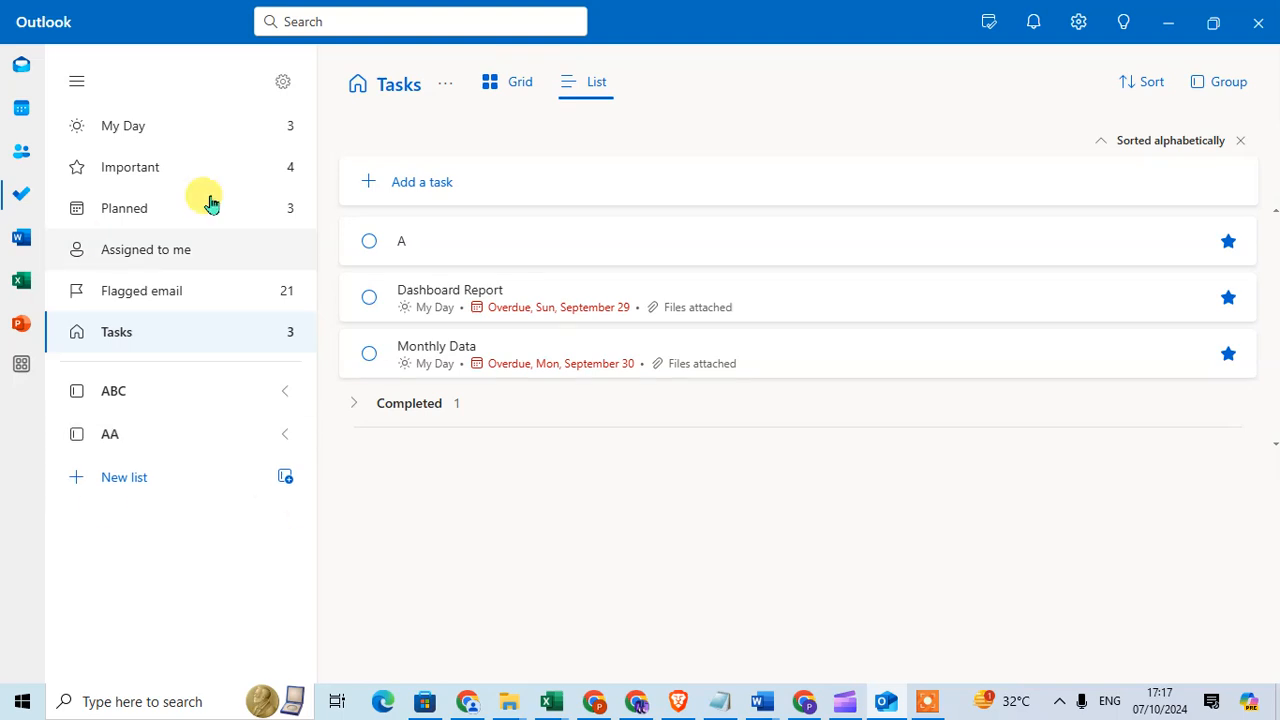
# Sort the Tasks list alphabetically
pyautogui.click(1155, 88)
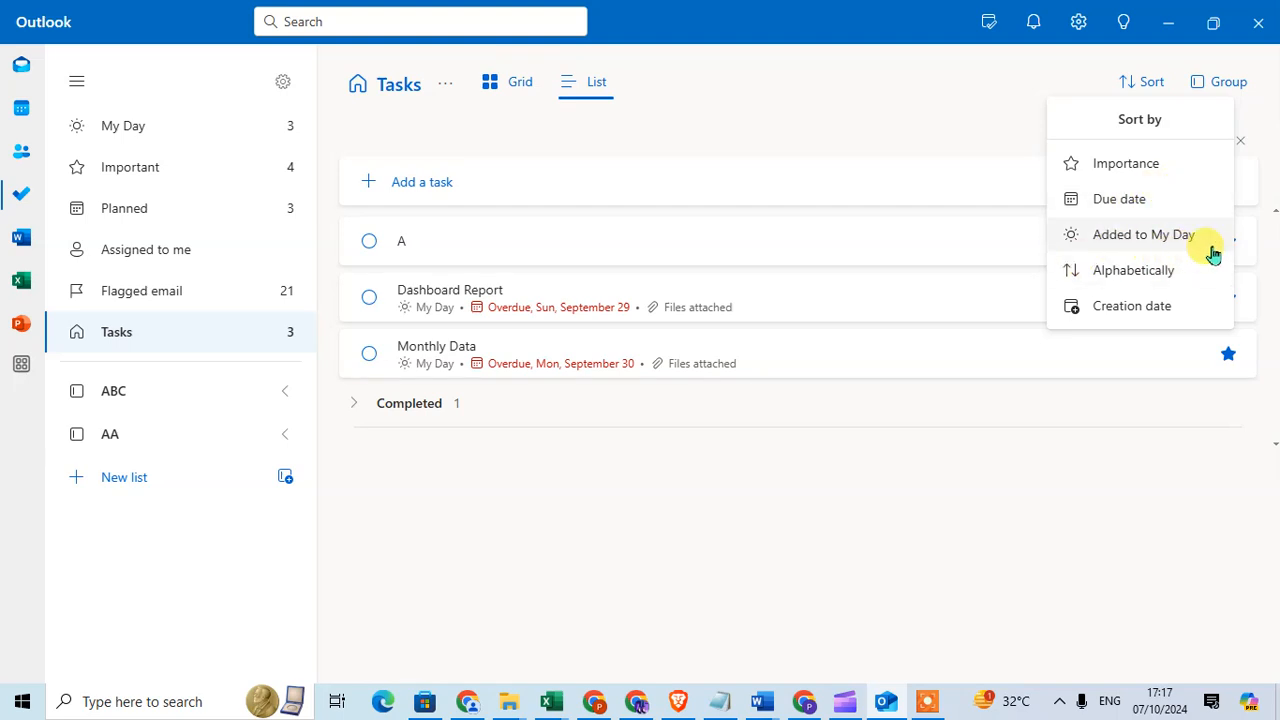
pyautogui.click(1146, 282)
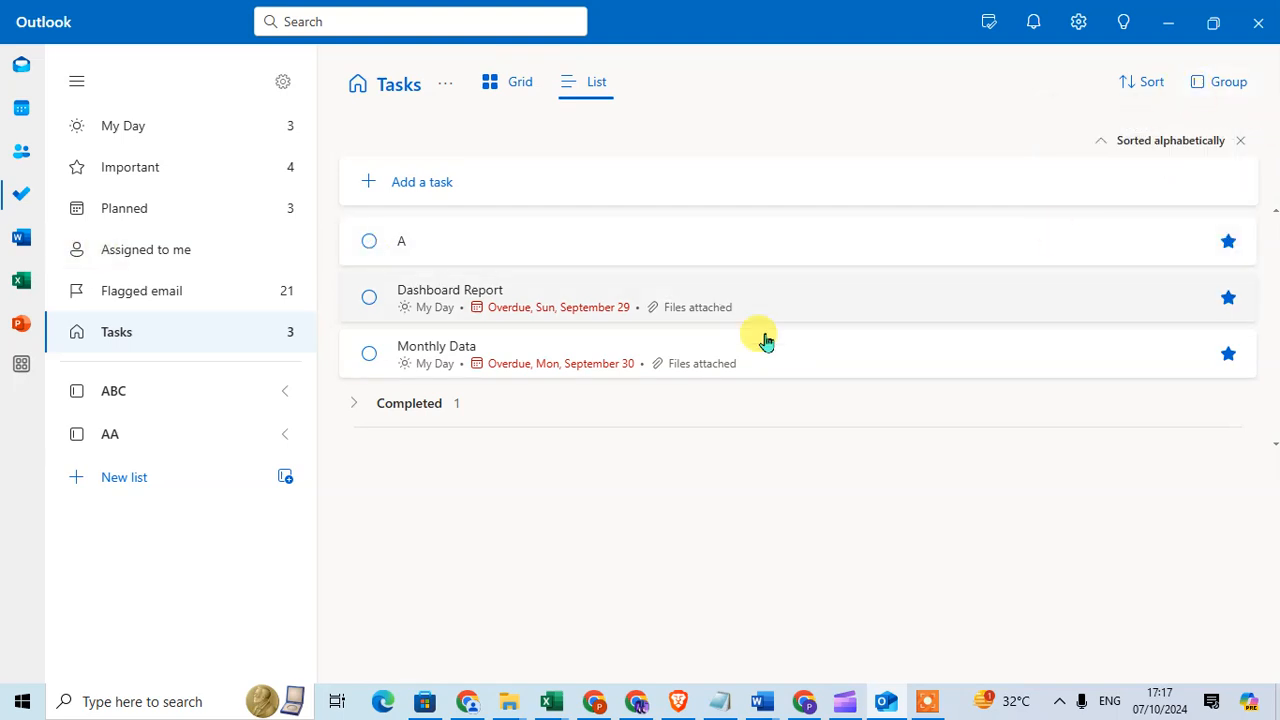
# Group the Tasks list by categories and remove that grouping again
pyautogui.click(1227, 95)
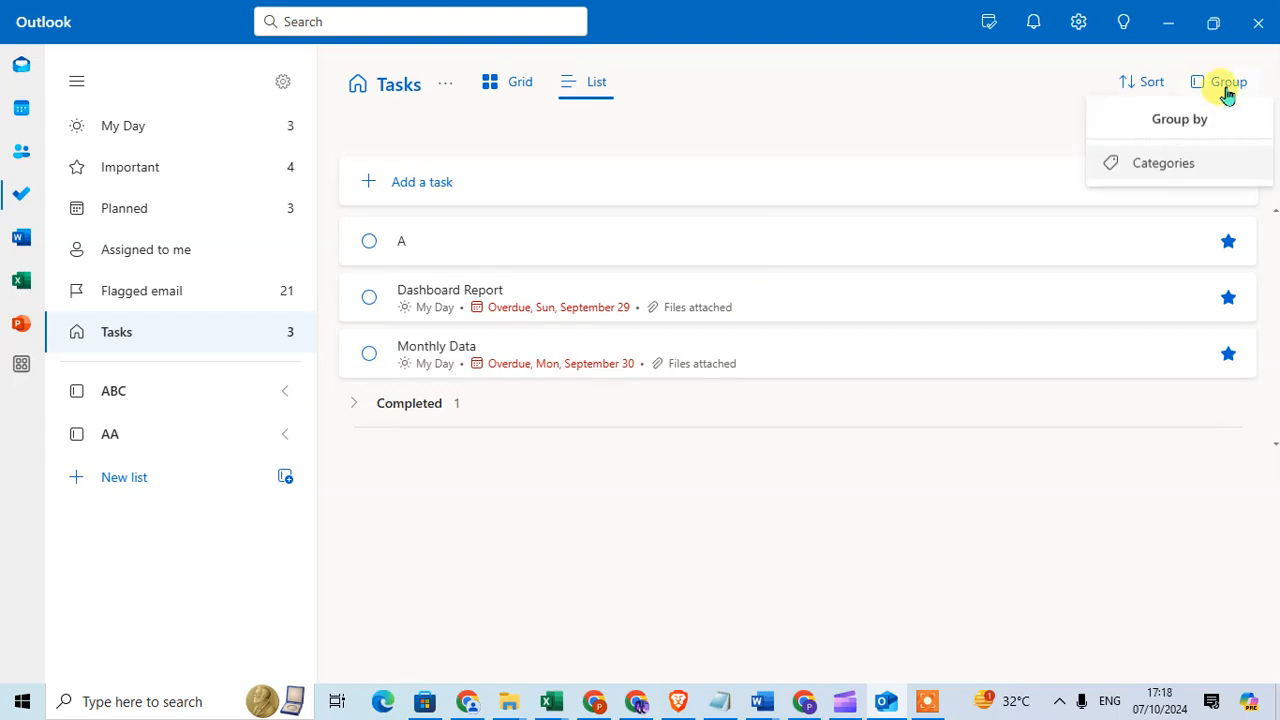
pyautogui.click(1215, 165)
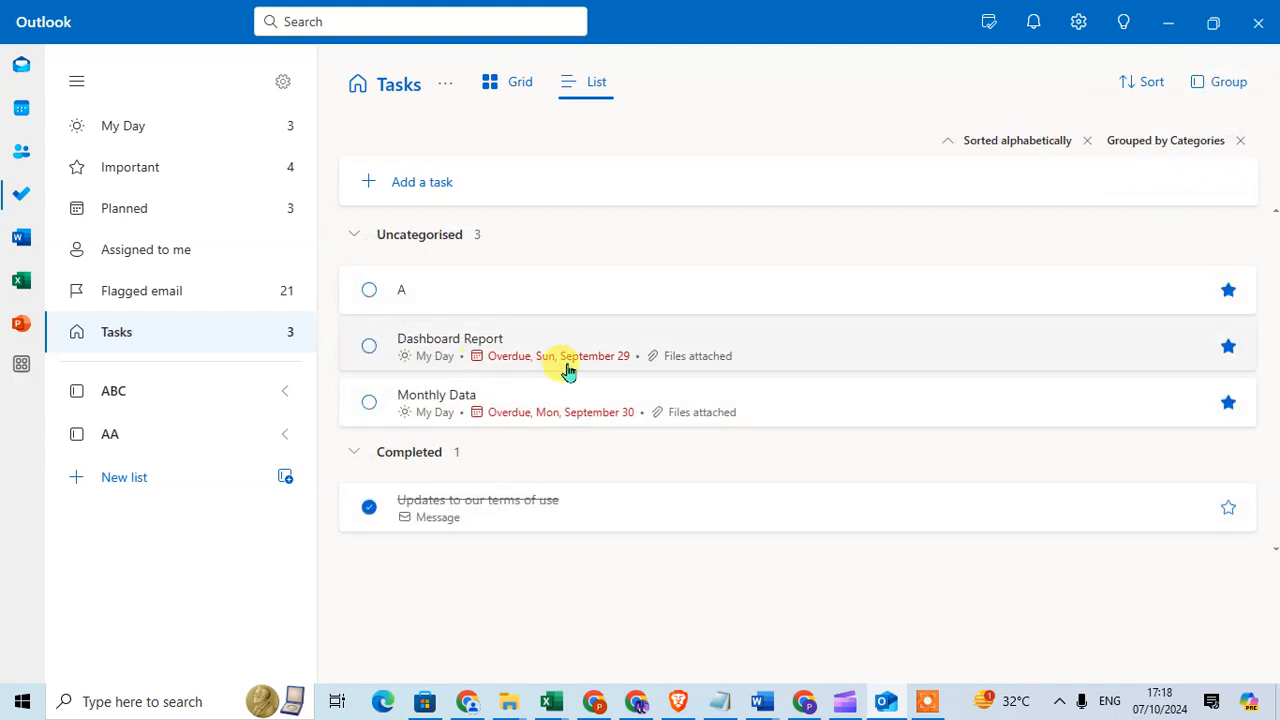
pyautogui.click(1238, 141)
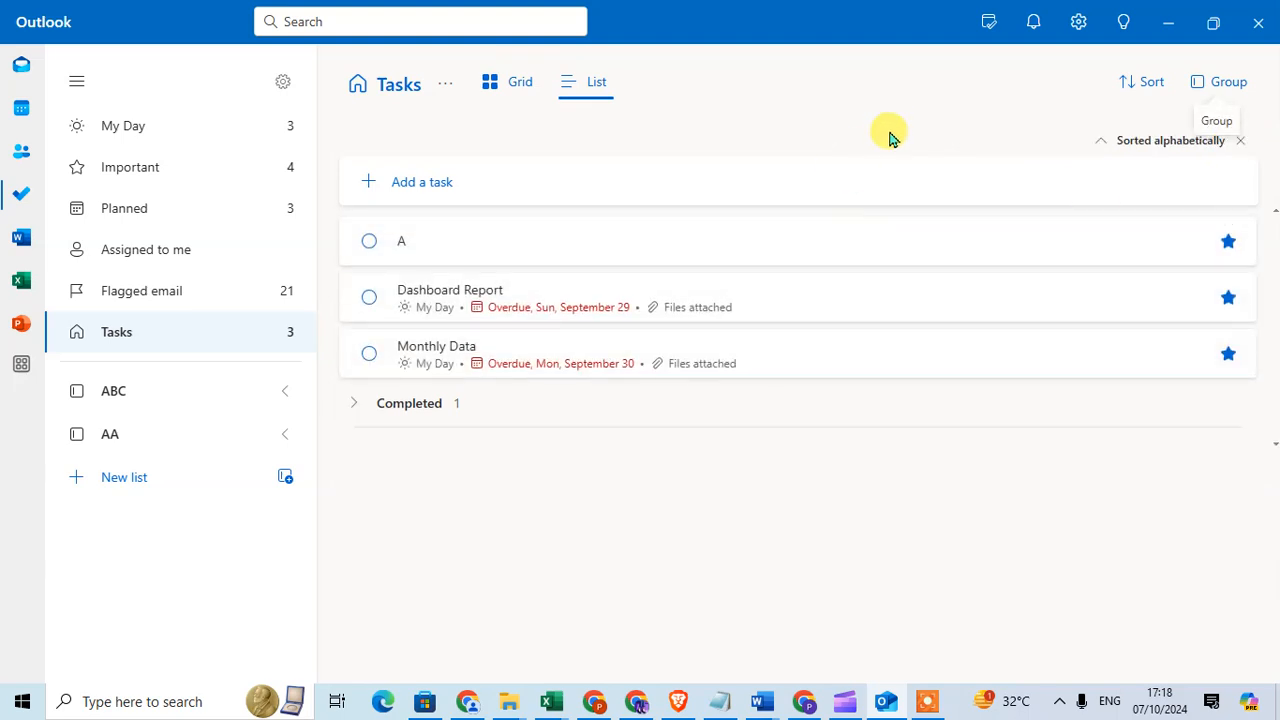
# Preview the Tasks list printout, review the available printers, and leave without printing
pyautogui.click(445, 84)
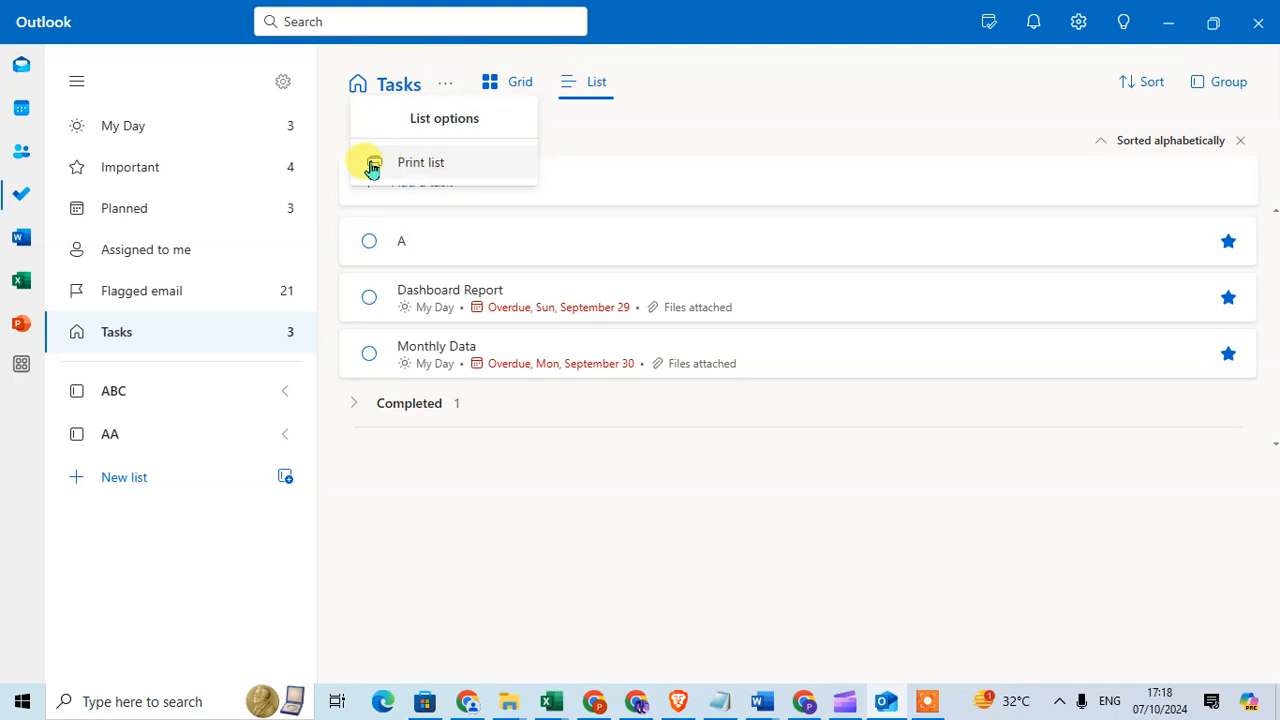
pyautogui.click(430, 164)
pyautogui.click(662, 436)
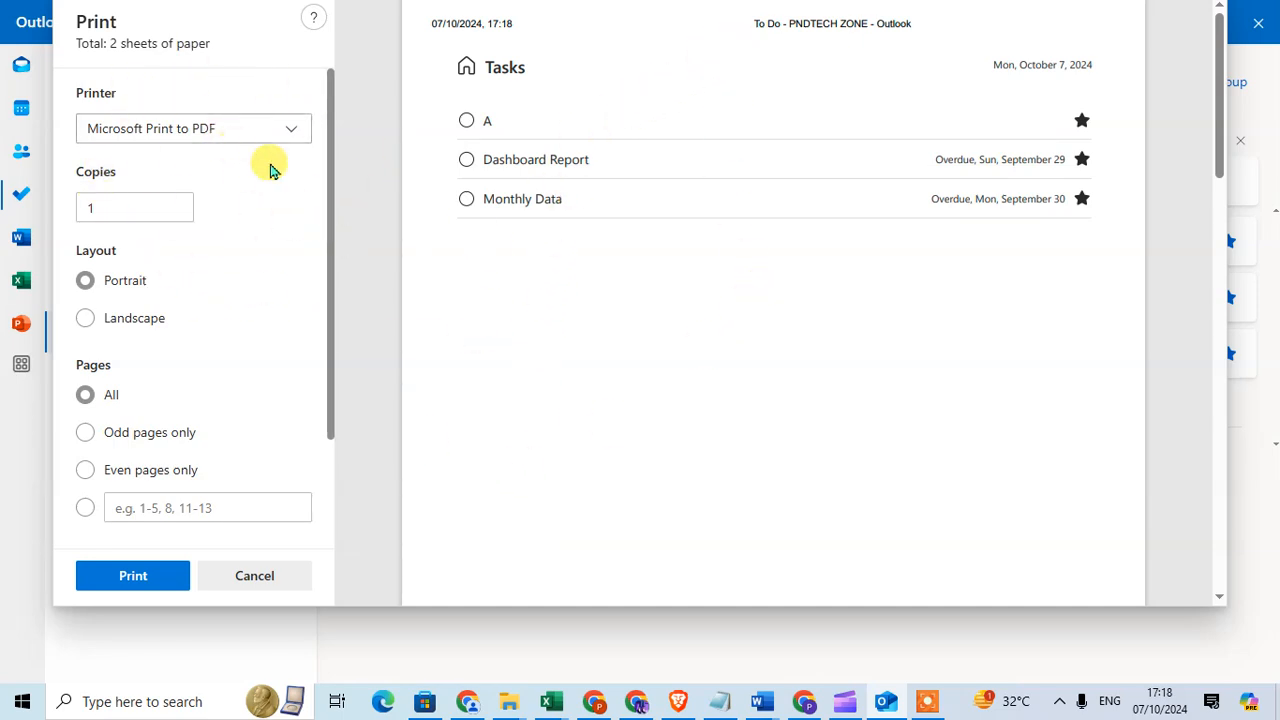
pyautogui.click(291, 131)
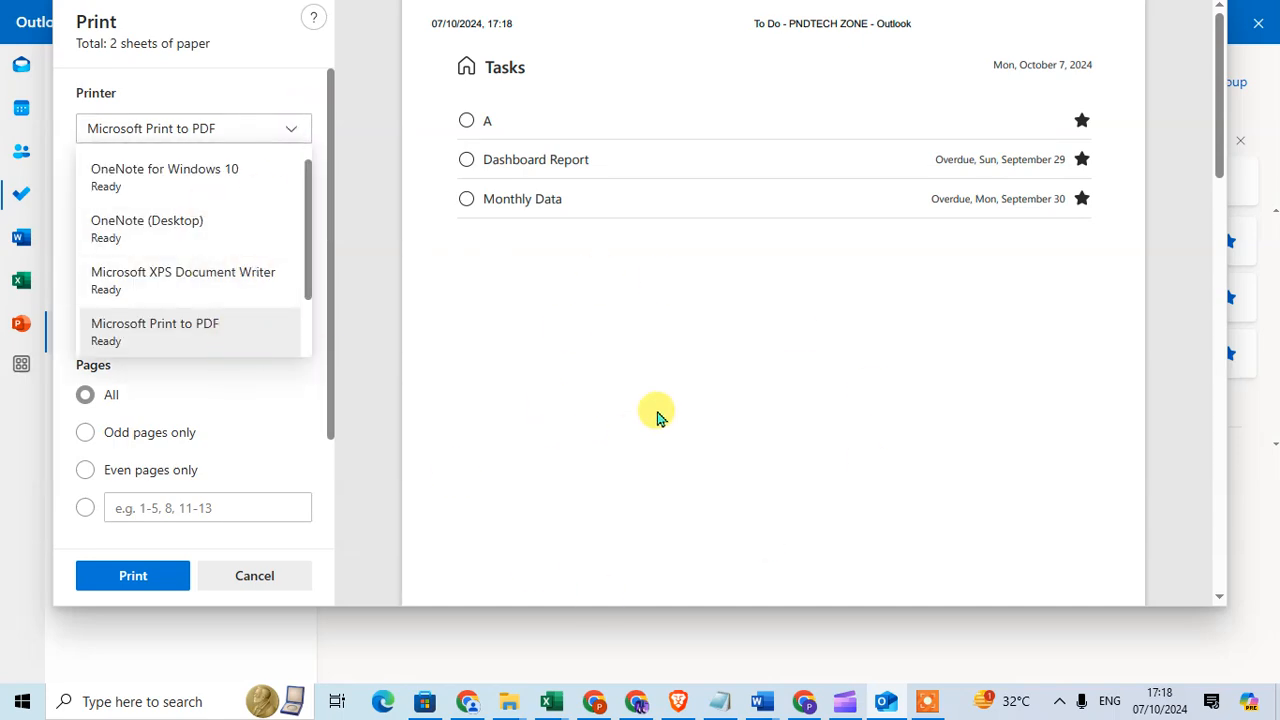
pyautogui.click(657, 418)
pyautogui.click(242, 574)
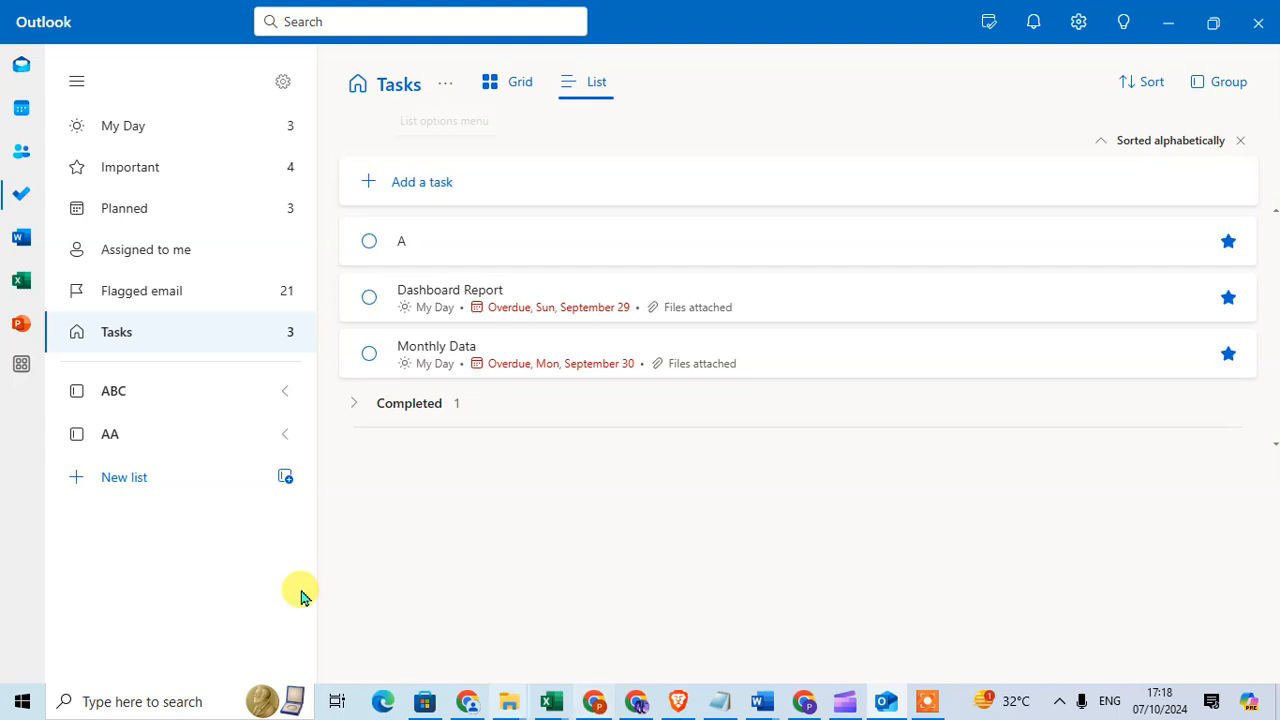